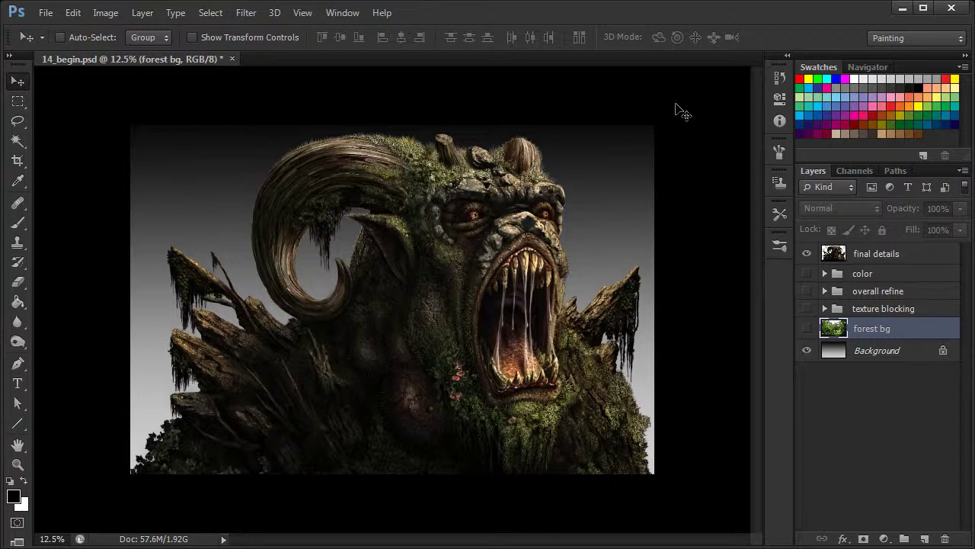
# Hide 'final details', turn on the 'forest bg' rainforest layer, then show 'final details' again.
pyautogui.click(809, 258)
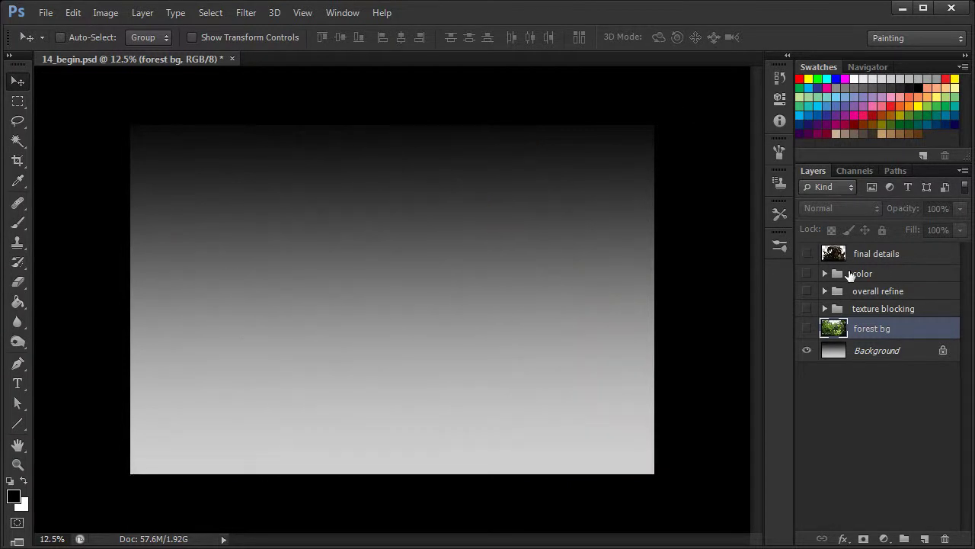
pyautogui.click(807, 328)
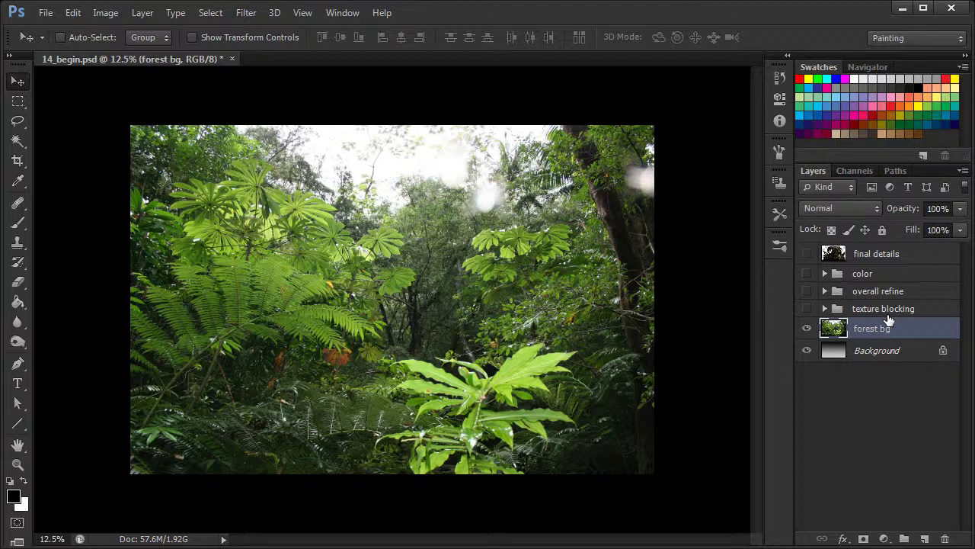
pyautogui.click(808, 254)
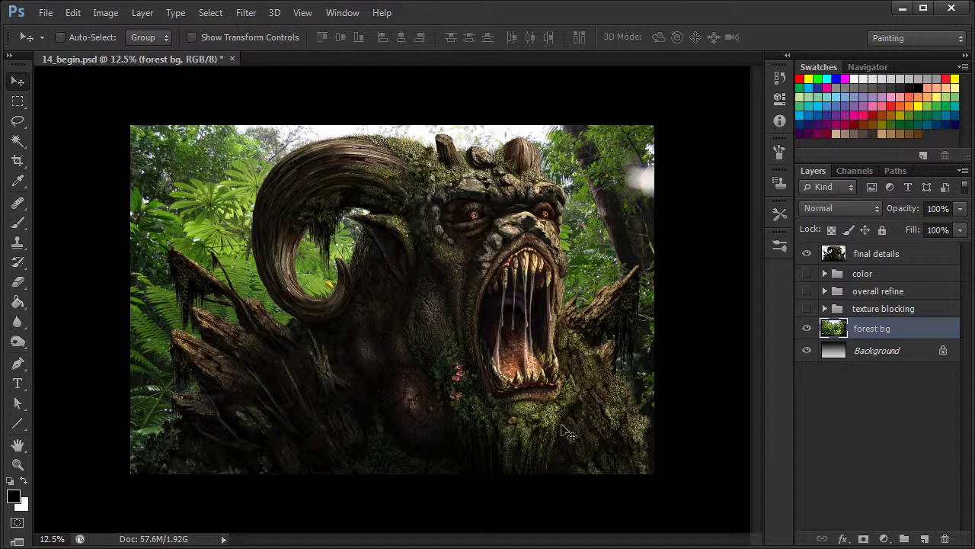
# Convert the 'forest bg' layer to a Smart Object from its layer context menu.
pyautogui.click(246, 14)
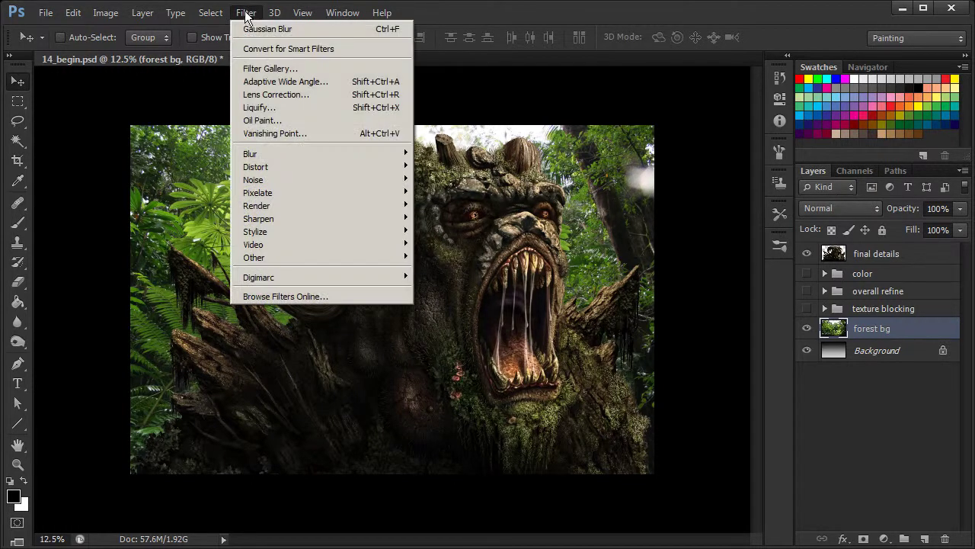
pyautogui.click(244, 17)
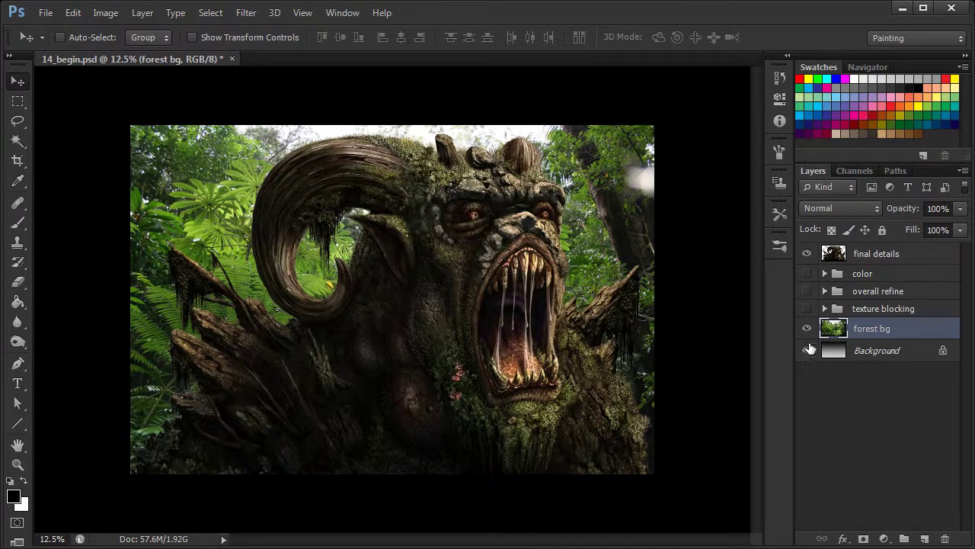
pyautogui.rightClick(870, 327)
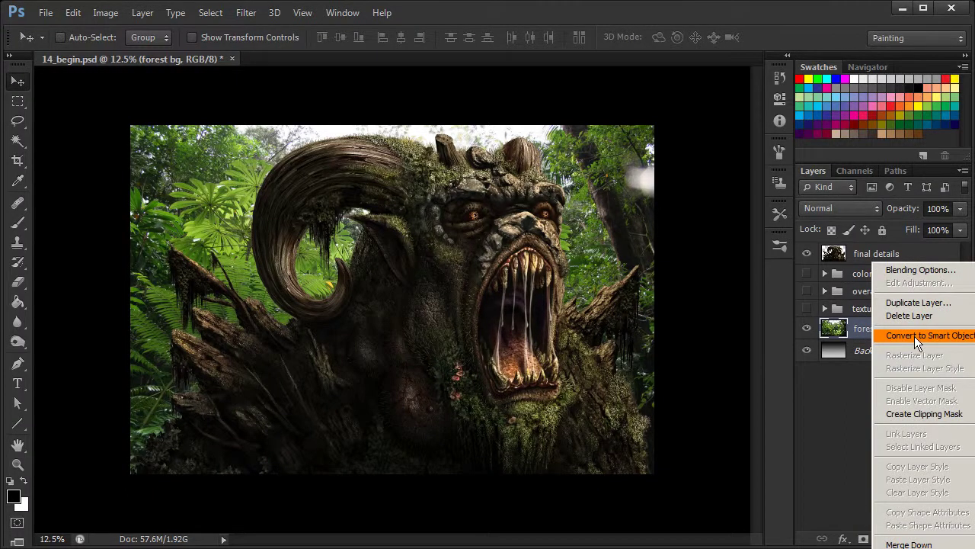
pyautogui.click(914, 336)
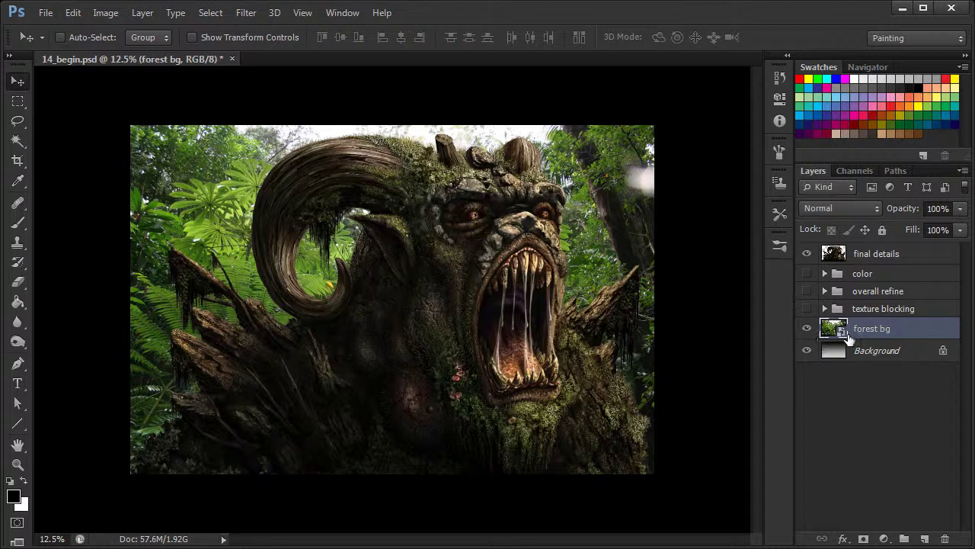
# Open Gaussian Blur for 'forest bg', move the dialog aside and zoom its preview out.
pyautogui.click(246, 13)
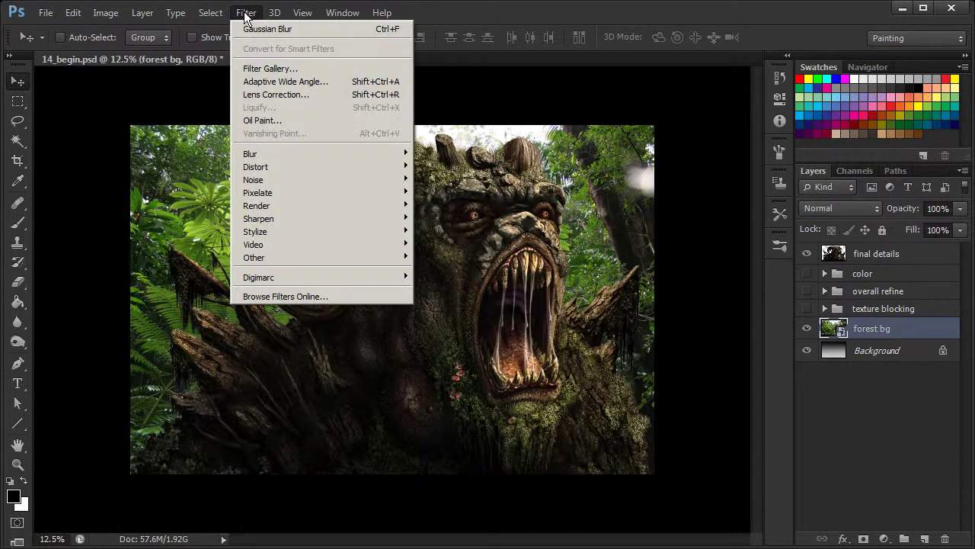
pyautogui.moveTo(275, 157)
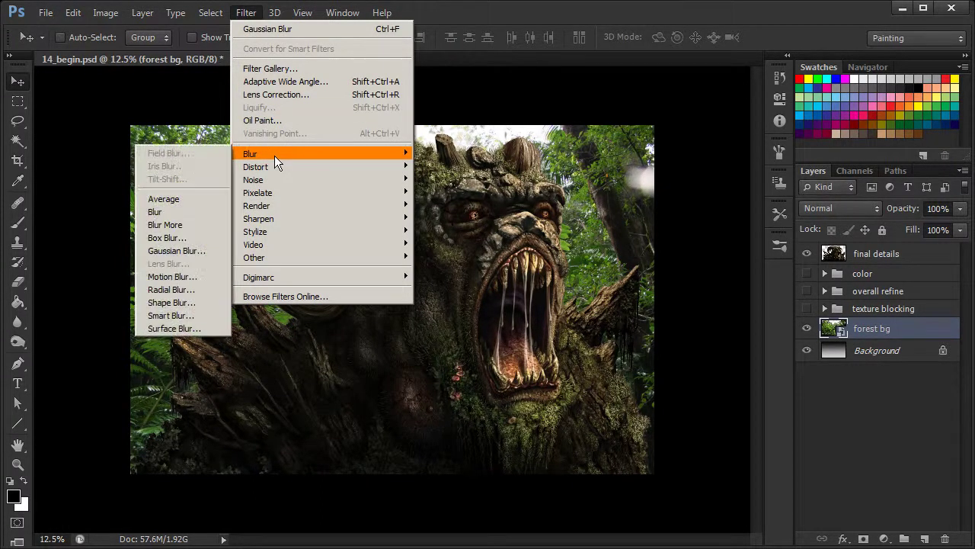
pyautogui.click(195, 250)
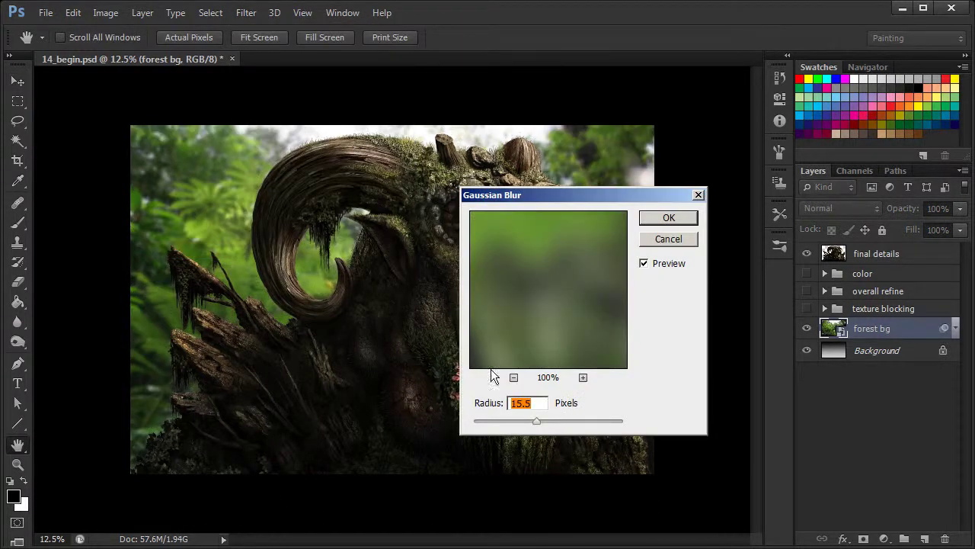
pyautogui.moveTo(592, 195)
pyautogui.mouseDown()
pyautogui.moveTo(527, 182)
pyautogui.moveTo(603, 198)
pyautogui.mouseUp()
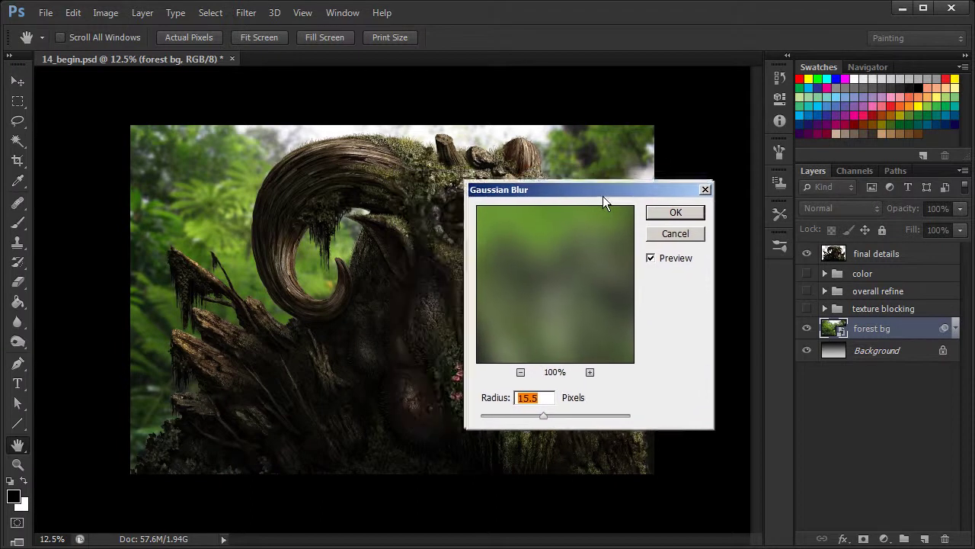
pyautogui.click(522, 372)
pyautogui.click(522, 373)
pyautogui.click(522, 373)
pyautogui.click(522, 373)
pyautogui.click(522, 373)
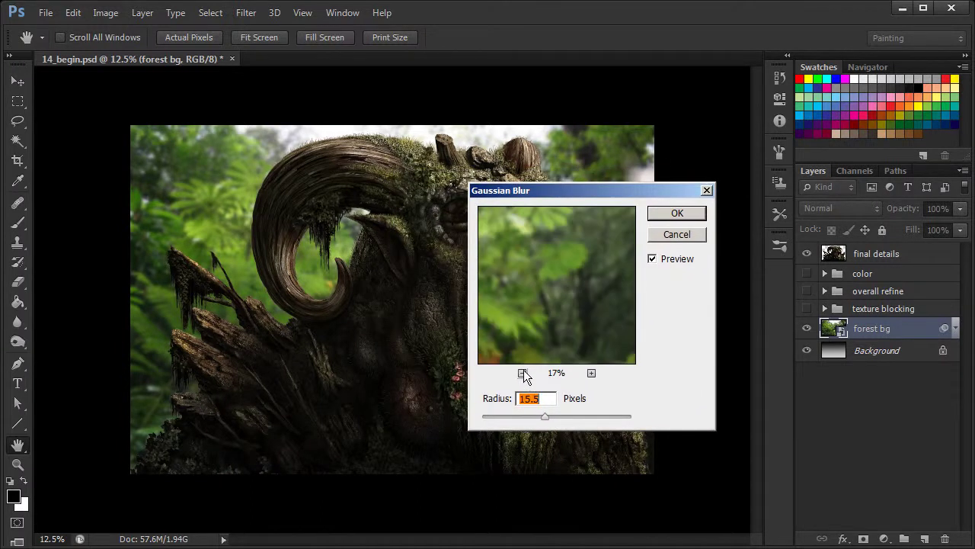
pyautogui.click(522, 372)
pyautogui.click(522, 373)
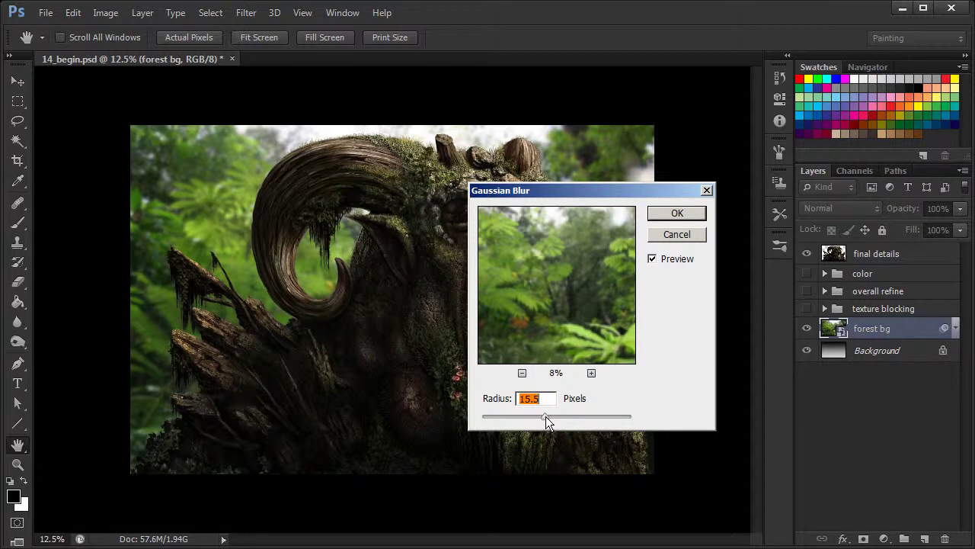
# Set the Gaussian Blur radius to about 36 pixels and apply it as a smart filter.
pyautogui.moveTo(546, 416); pyautogui.dragTo(552, 417)
pyautogui.moveTo(611, 189); pyautogui.dragTo(832, 182)
pyautogui.click(790, 412)
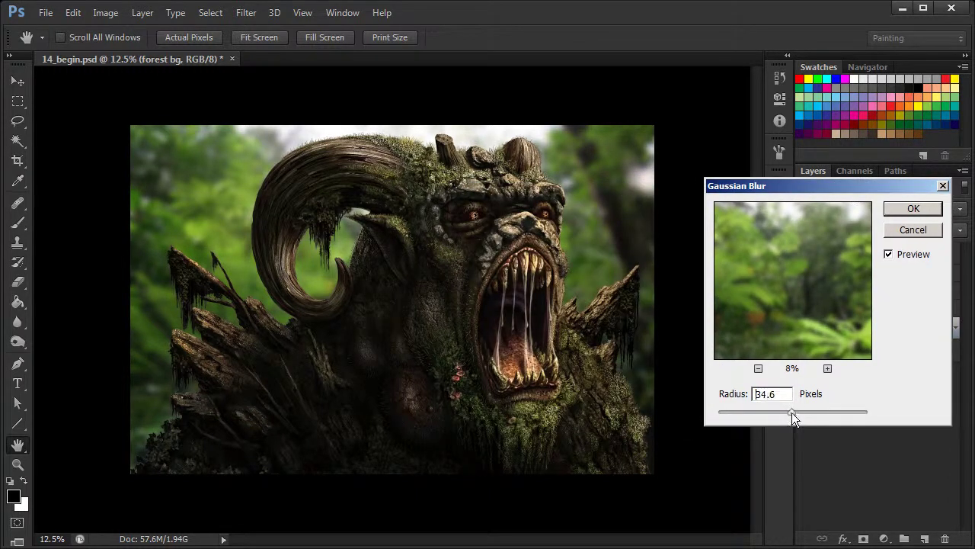
pyautogui.moveTo(794, 413); pyautogui.dragTo(792, 412)
pyautogui.click(908, 212)
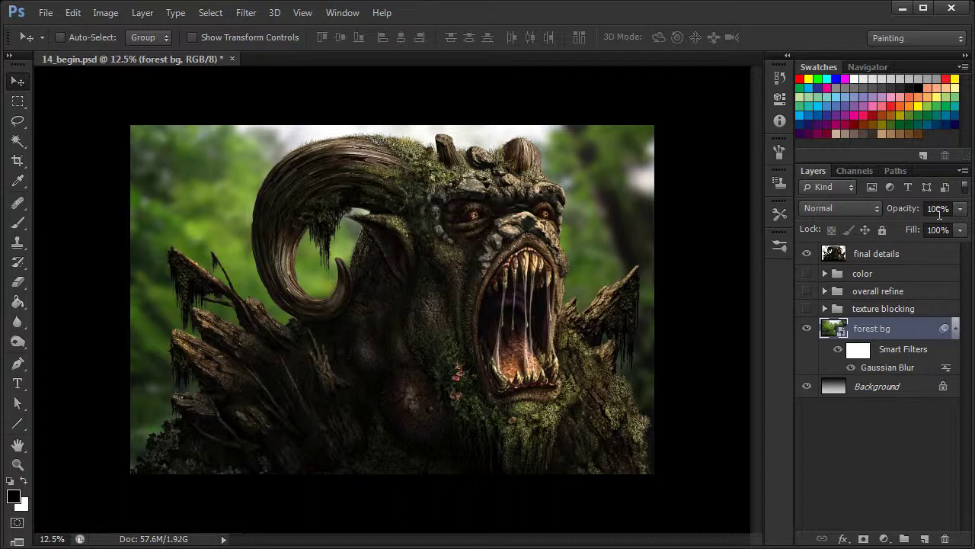
# Reopen the Gaussian Blur smart filter on 'forest bg', edit its Radius value and apply.
pyautogui.doubleClick(884, 370)
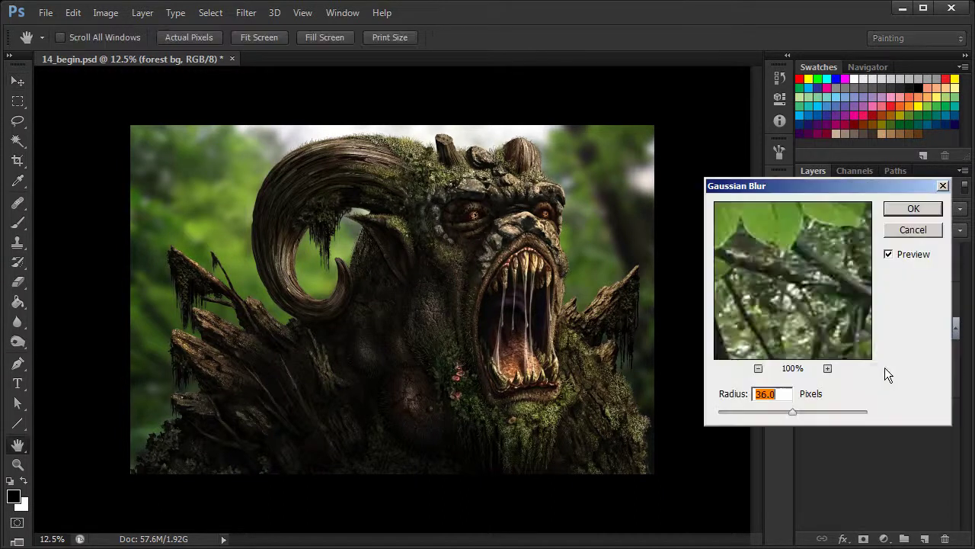
pyautogui.click(792, 412)
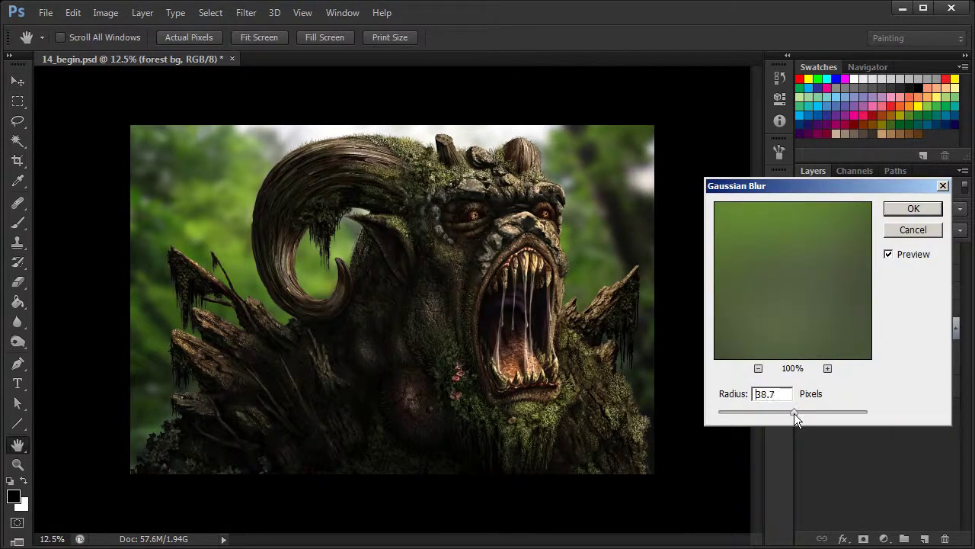
pyautogui.click(795, 413)
pyautogui.click(914, 208)
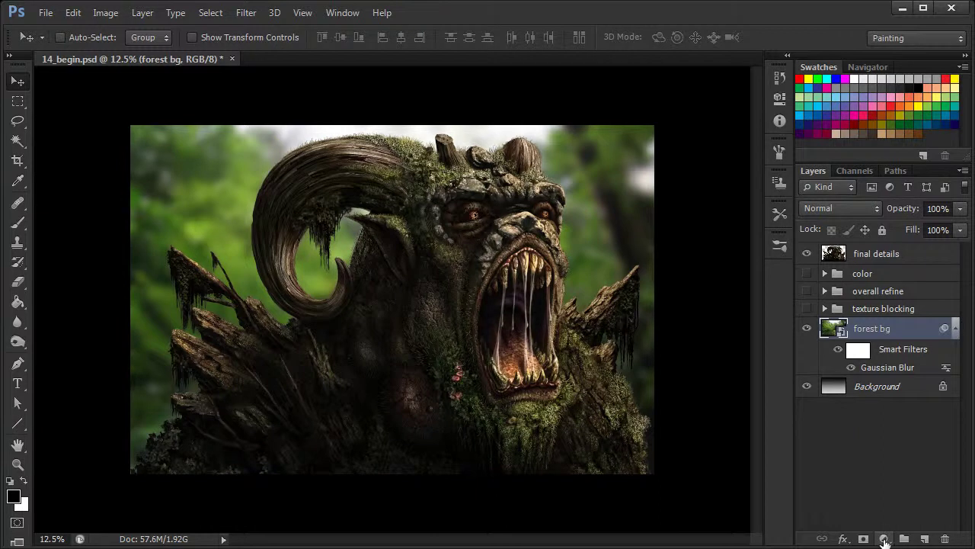
# Add a Curves adjustment layer above 'forest bg' and zoom the canvas out.
pyautogui.click(883, 539)
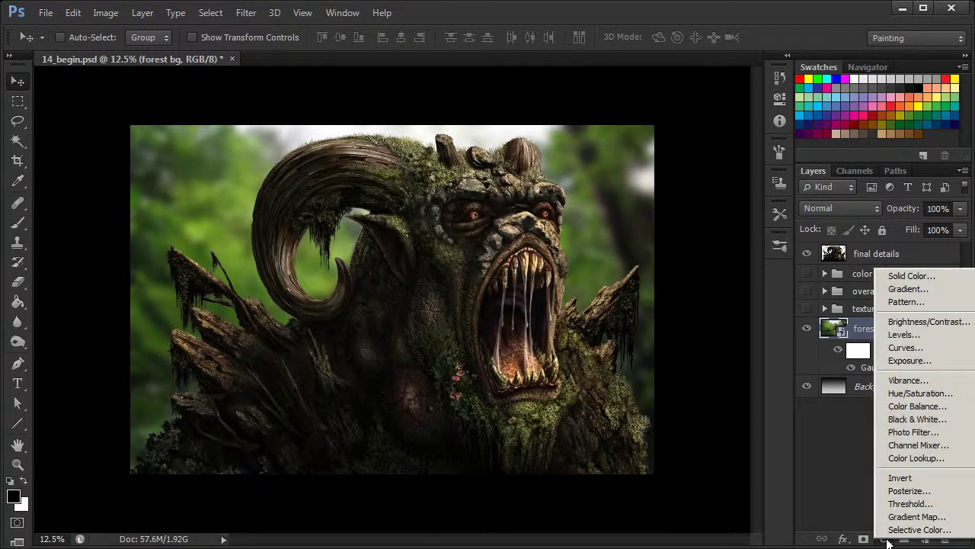
pyautogui.click(909, 348)
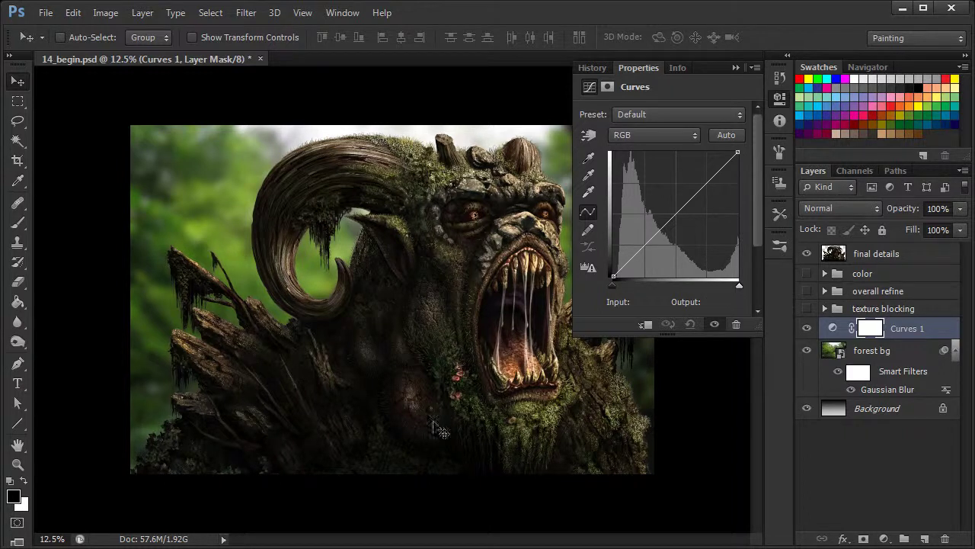
pyautogui.hotkey('ctrl', '-')
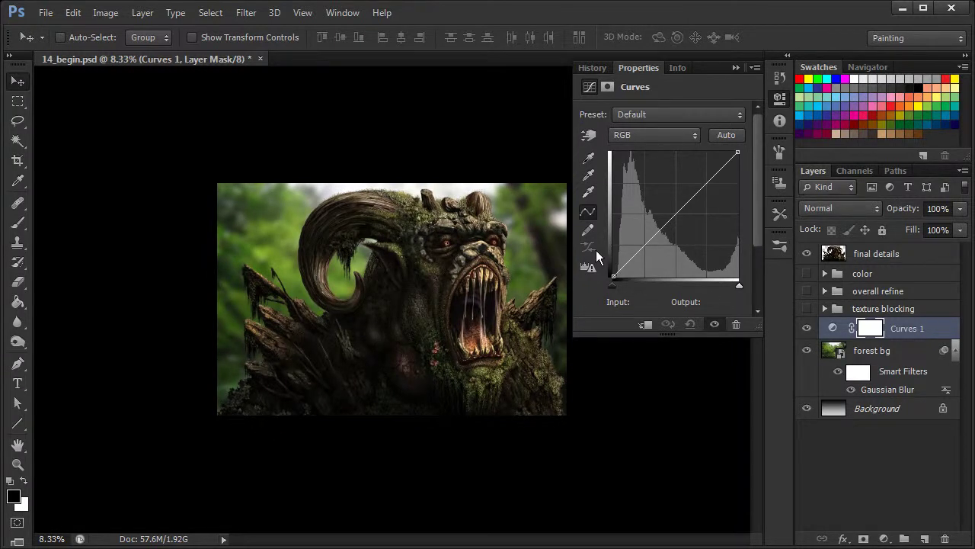
# Use the targeted-adjustment hand to darken shadows (34→23) and midtones (142→129) in Curves 1.
pyautogui.click(591, 137)
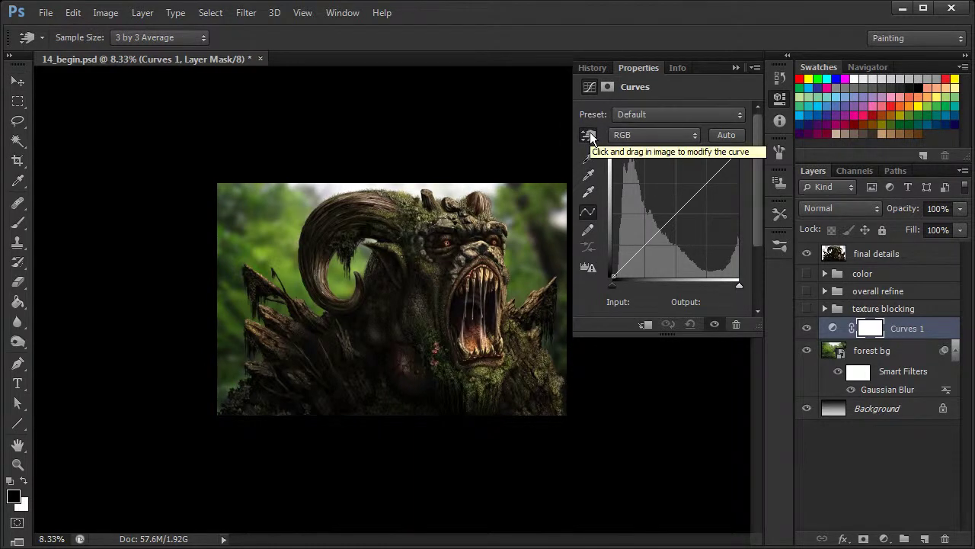
pyautogui.click(549, 247)
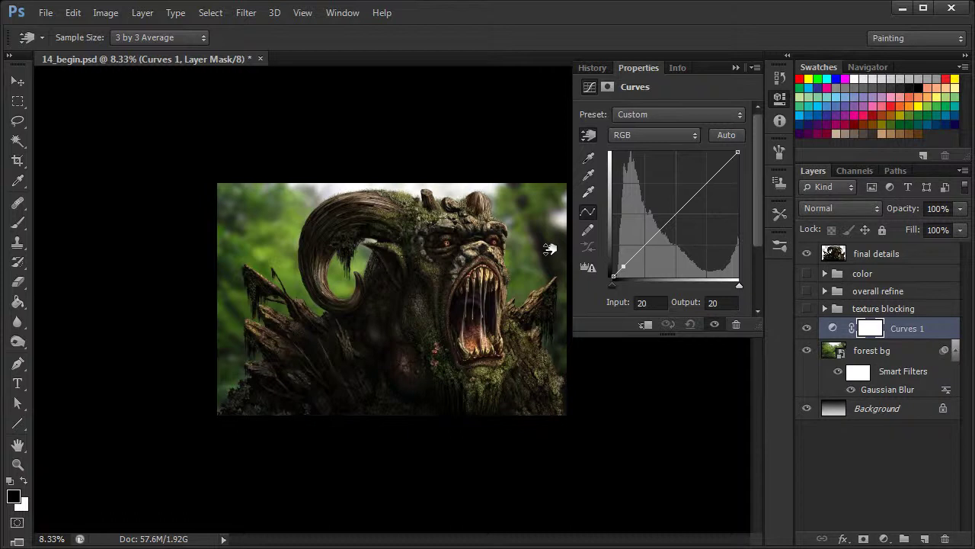
pyautogui.moveTo(550, 248); pyautogui.dragTo(549, 254)
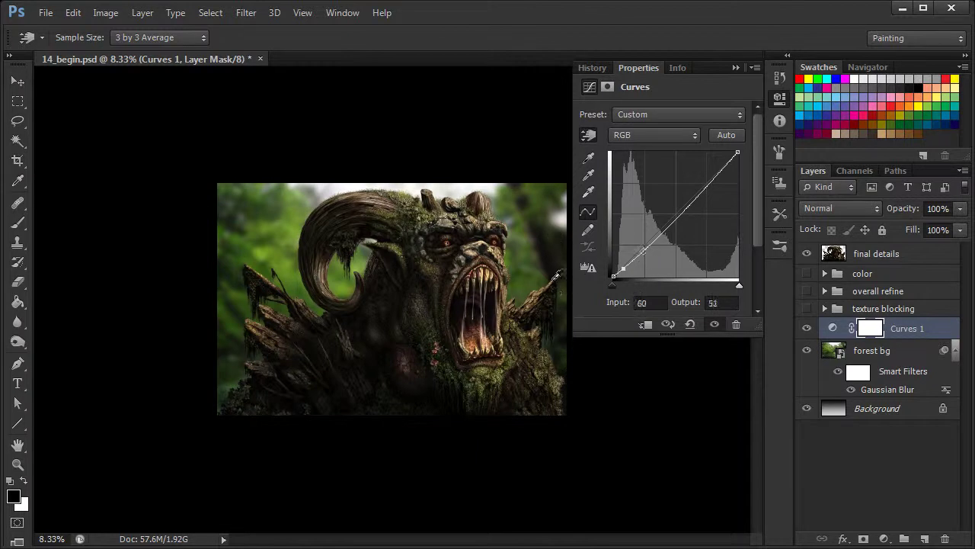
pyautogui.hotkey('ctrl', 'z')
pyautogui.click(228, 267)
pyautogui.moveTo(228, 268); pyautogui.dragTo(228, 273)
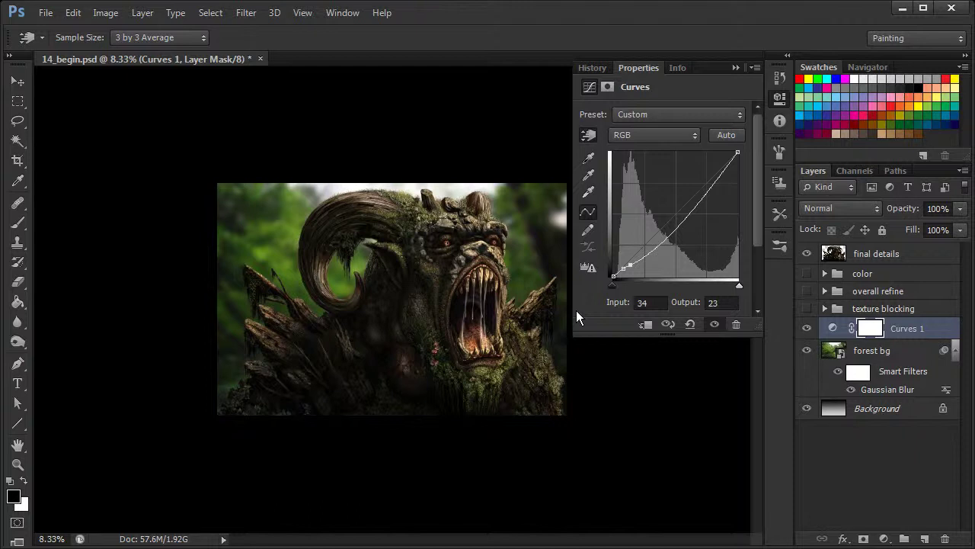
pyautogui.click(300, 226)
pyautogui.moveTo(300, 226); pyautogui.dragTo(300, 208)
pyautogui.moveTo(476, 248); pyautogui.dragTo(476, 250)
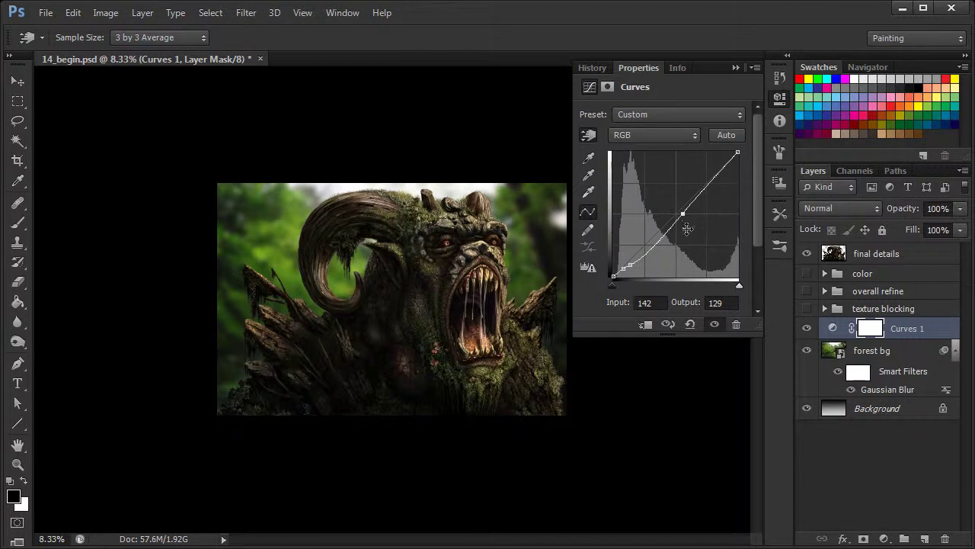
# Lower the Curves 1 Green channel with a midtone point and shadows 39→34, then collapse Properties.
pyautogui.click(694, 135)
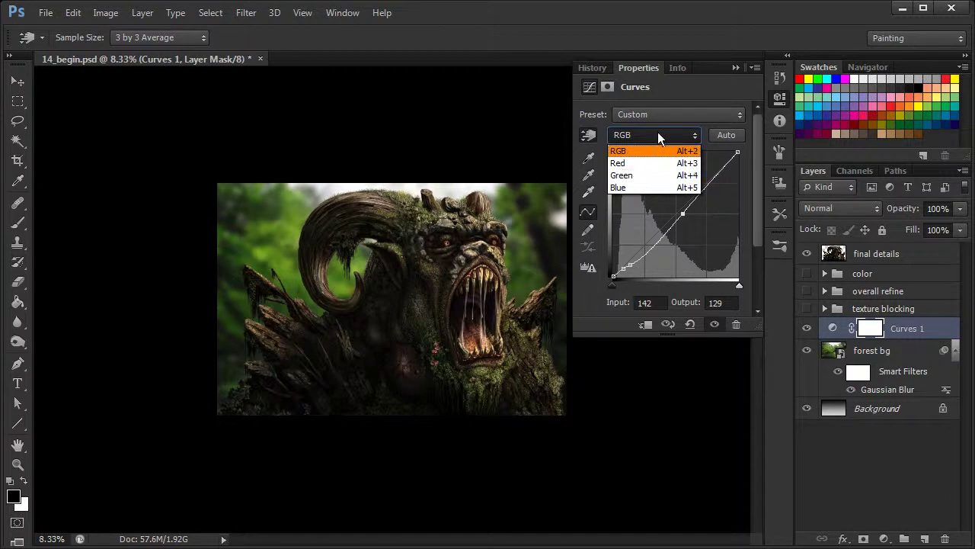
pyautogui.click(630, 176)
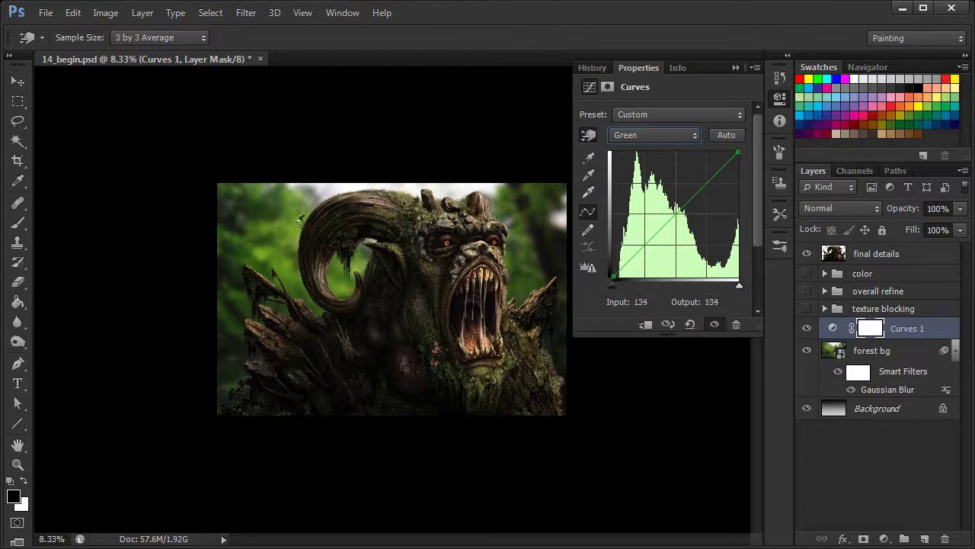
pyautogui.click(289, 226)
pyautogui.click(290, 227)
pyautogui.moveTo(293, 227); pyautogui.dragTo(296, 227)
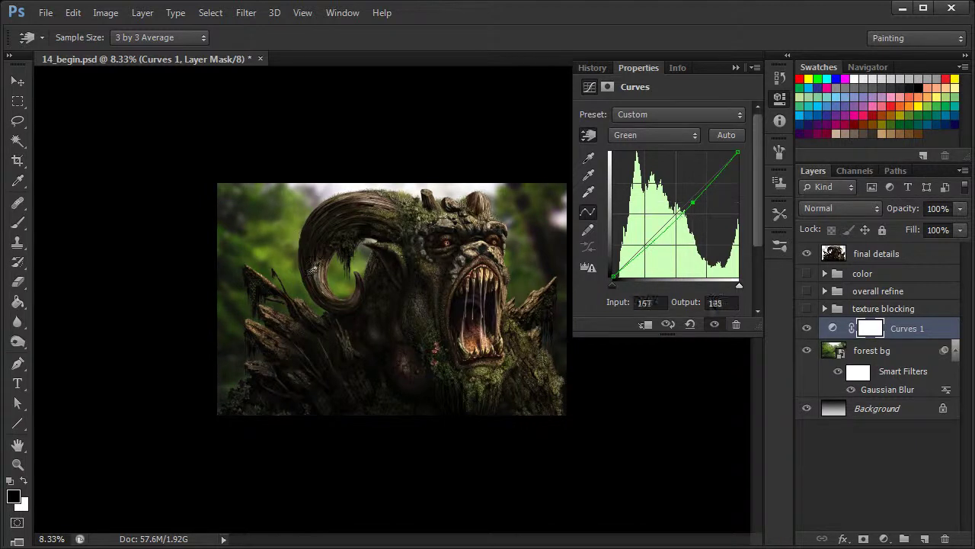
pyautogui.moveTo(320, 321); pyautogui.dragTo(305, 339)
pyautogui.click(779, 97)
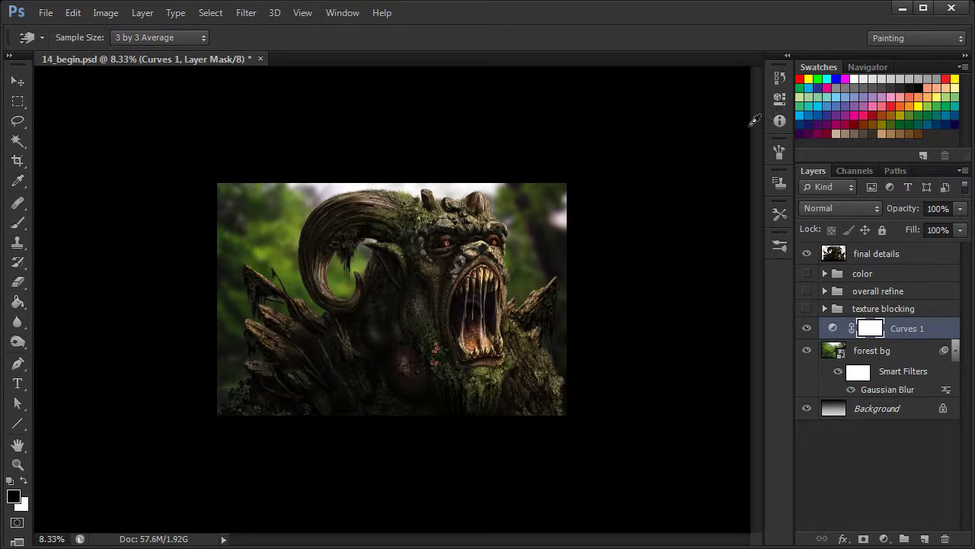
pyautogui.hotkey('ctrl', '+')
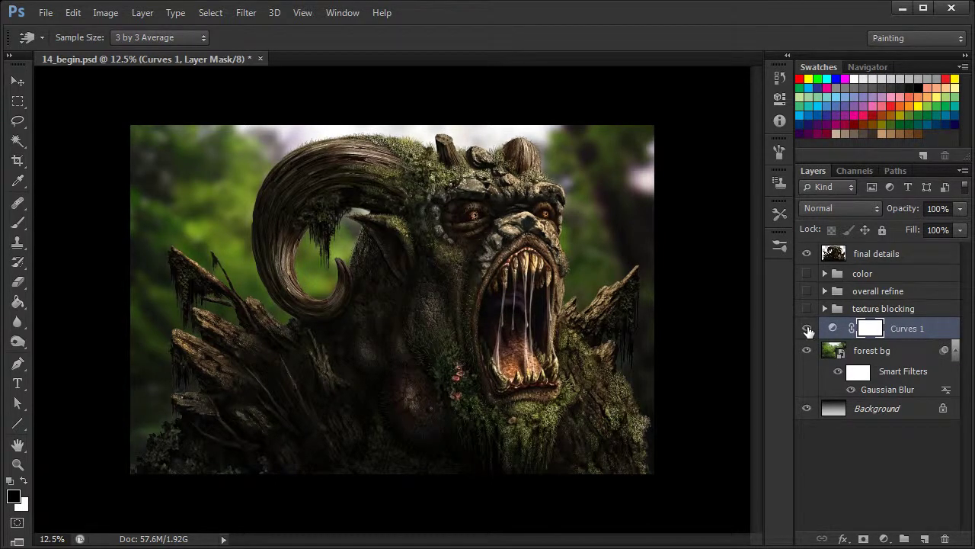
pyautogui.click(807, 329)
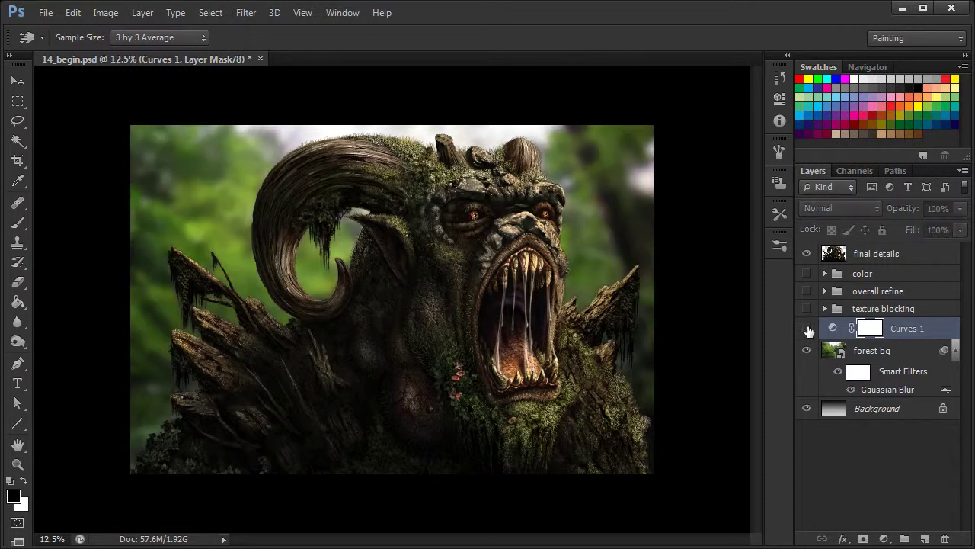
pyautogui.click(807, 329)
pyautogui.click(807, 328)
pyautogui.click(807, 328)
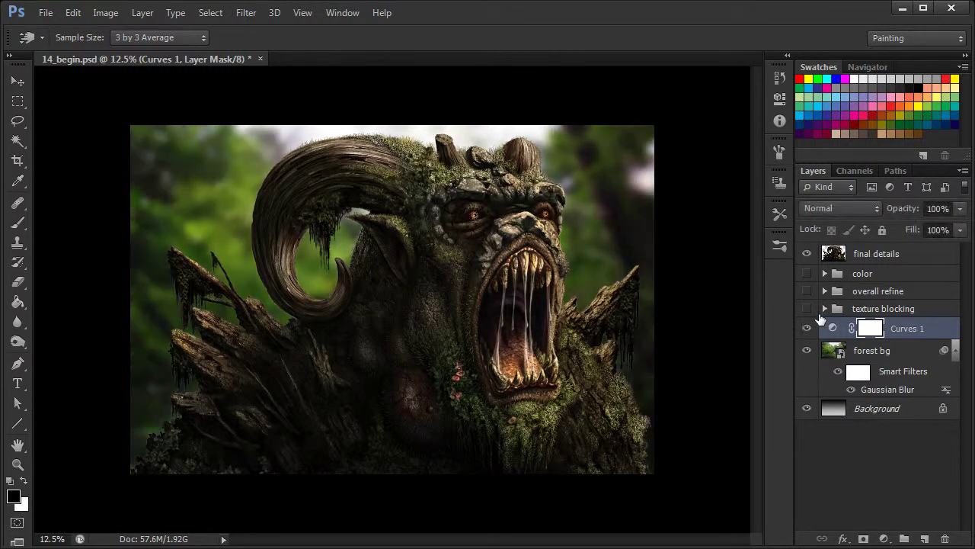